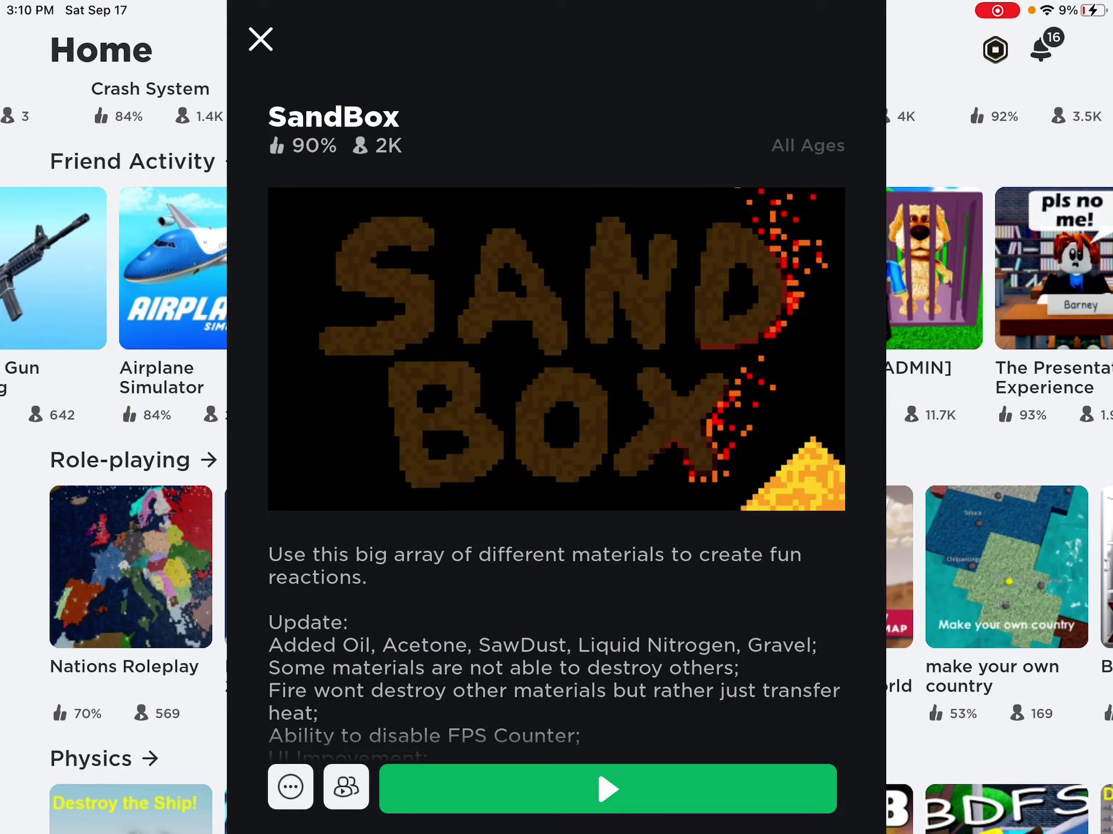
# Step: Start the SandBox game from its Roblox game page
pyautogui.click(608, 790)
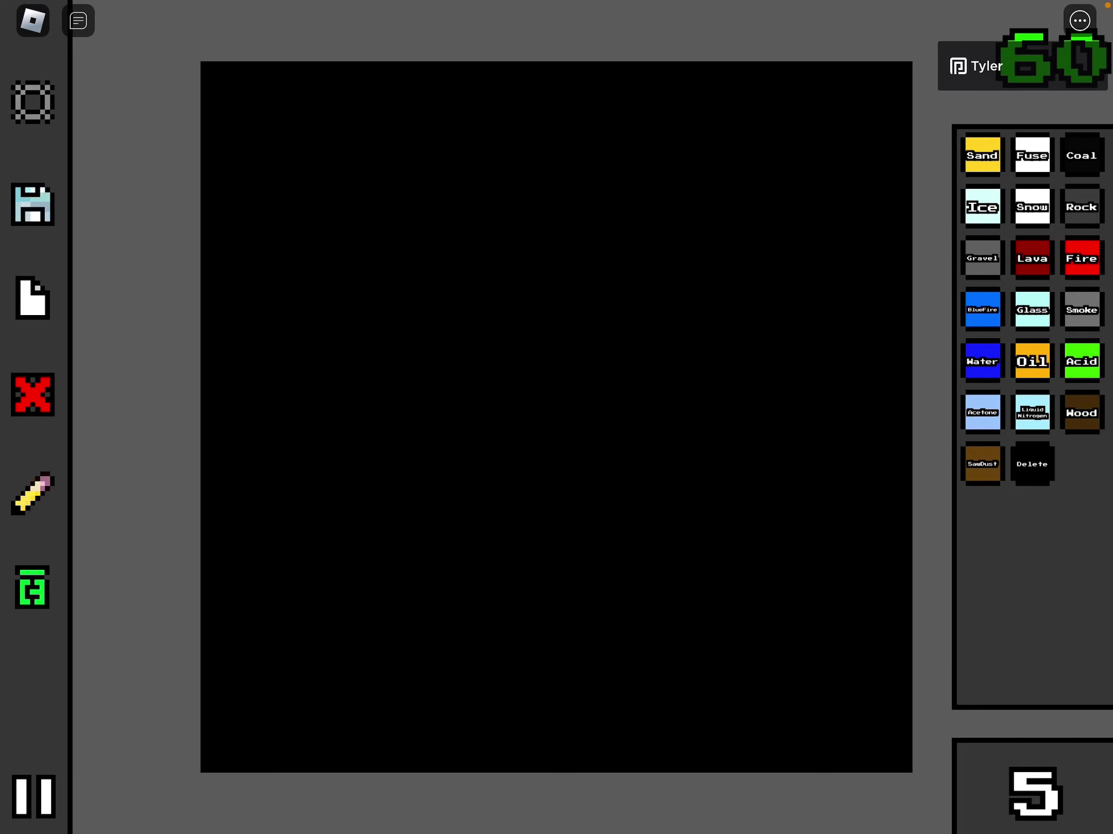
# Step: Dismiss the player options and pour a large sand pile onto the canvas
pyautogui.click(1080, 20)
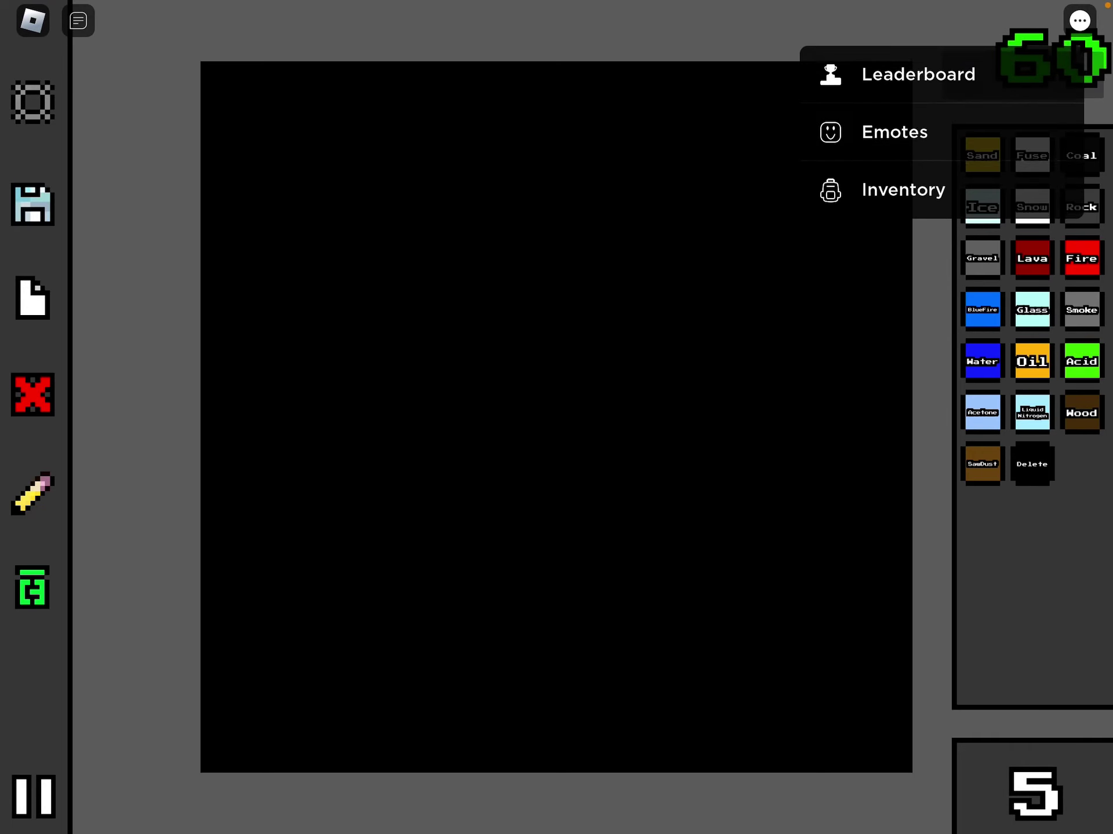
pyautogui.click(904, 75)
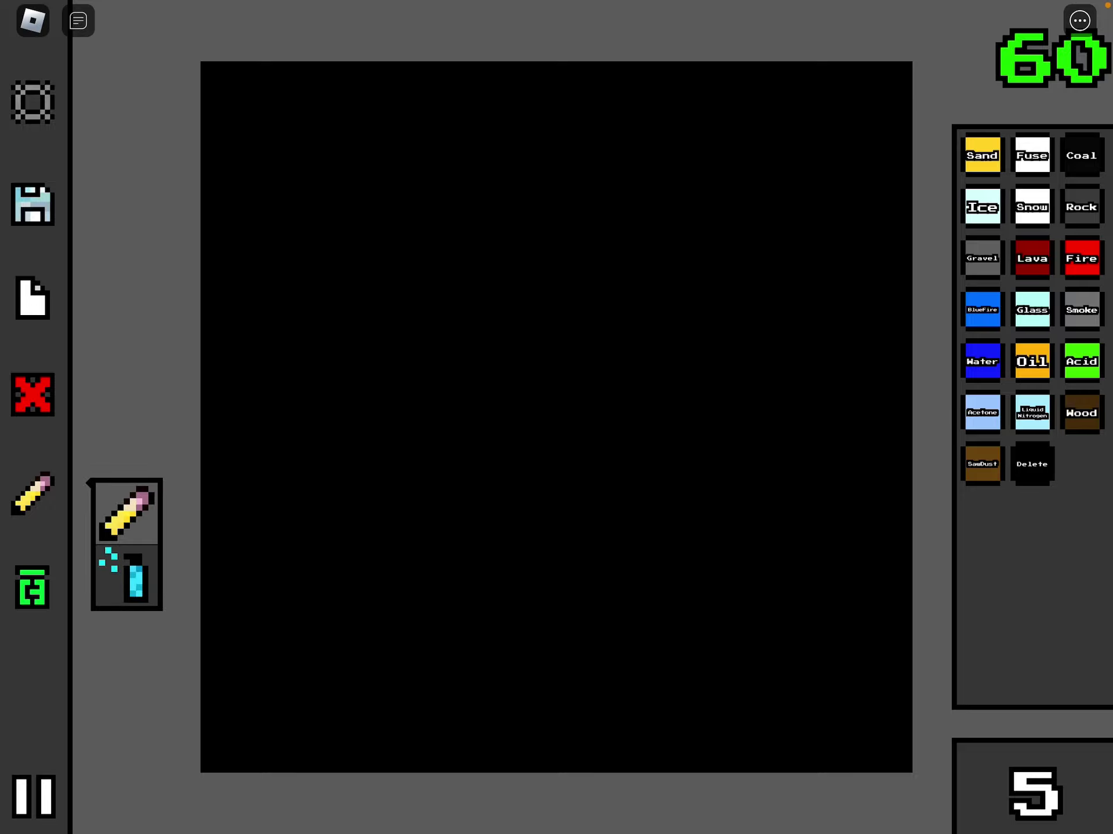
pyautogui.moveTo(661, 539); pyautogui.dragTo(625, 452)
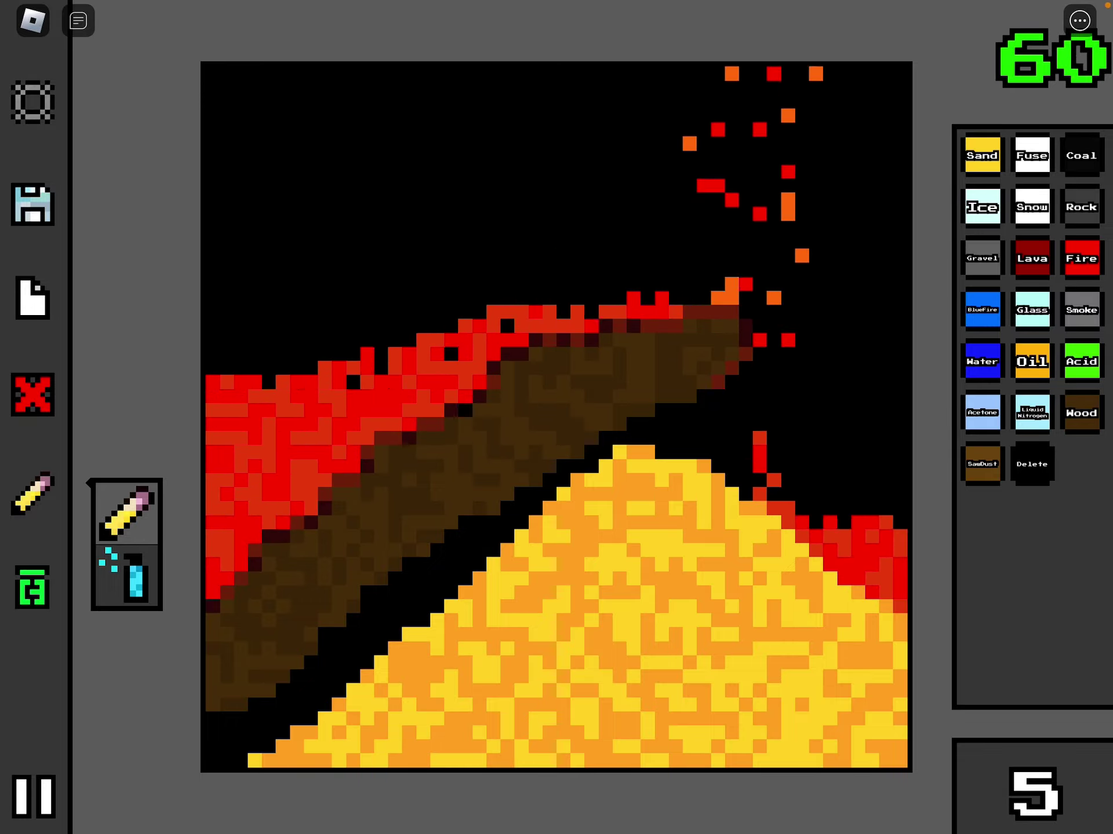
# Step: Draw snow on the right, fire in its notch, a diagonal ice band and a fuse
pyautogui.moveTo(869, 383); pyautogui.dragTo(765, 487)
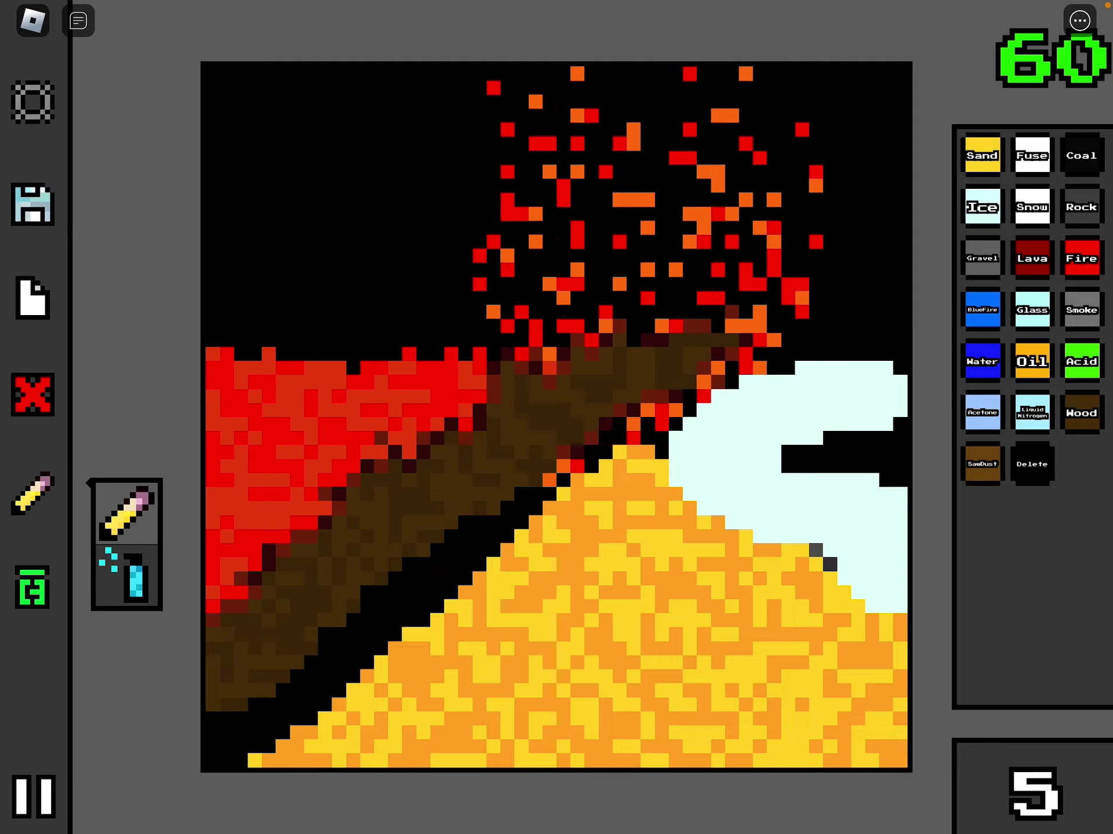
pyautogui.moveTo(895, 452); pyautogui.dragTo(791, 456)
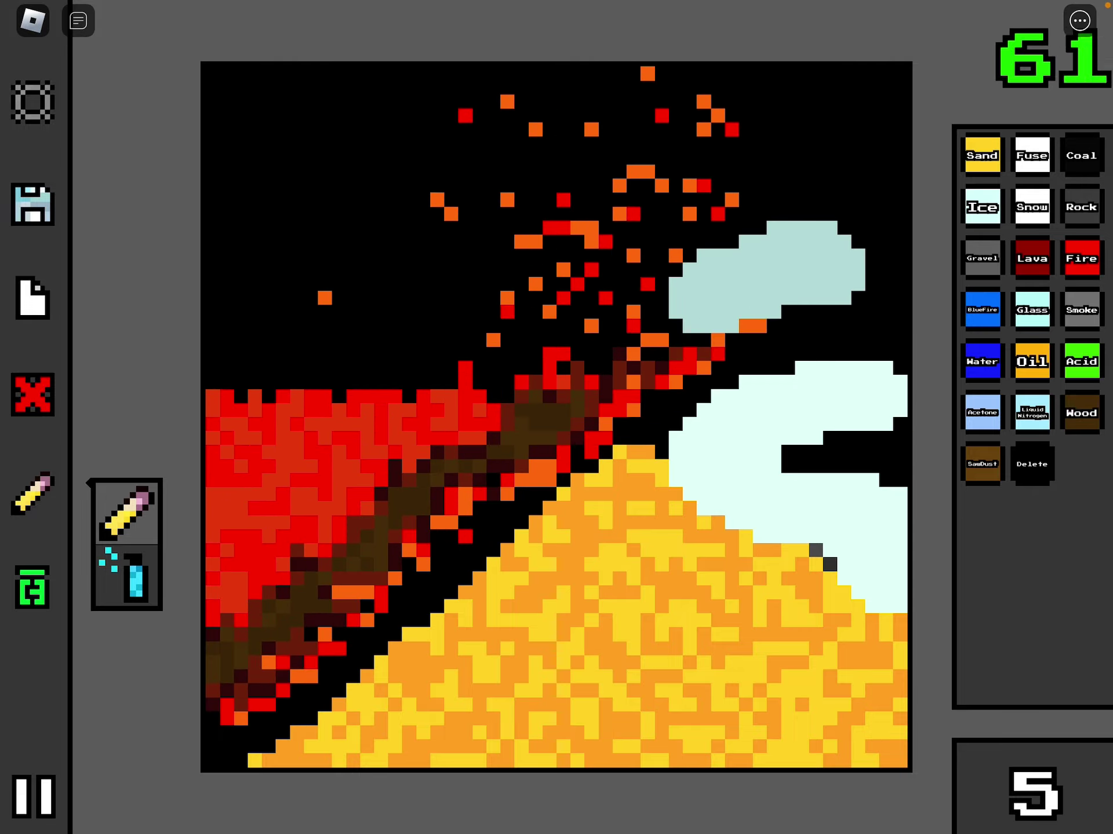
pyautogui.moveTo(765, 253); pyautogui.dragTo(218, 374)
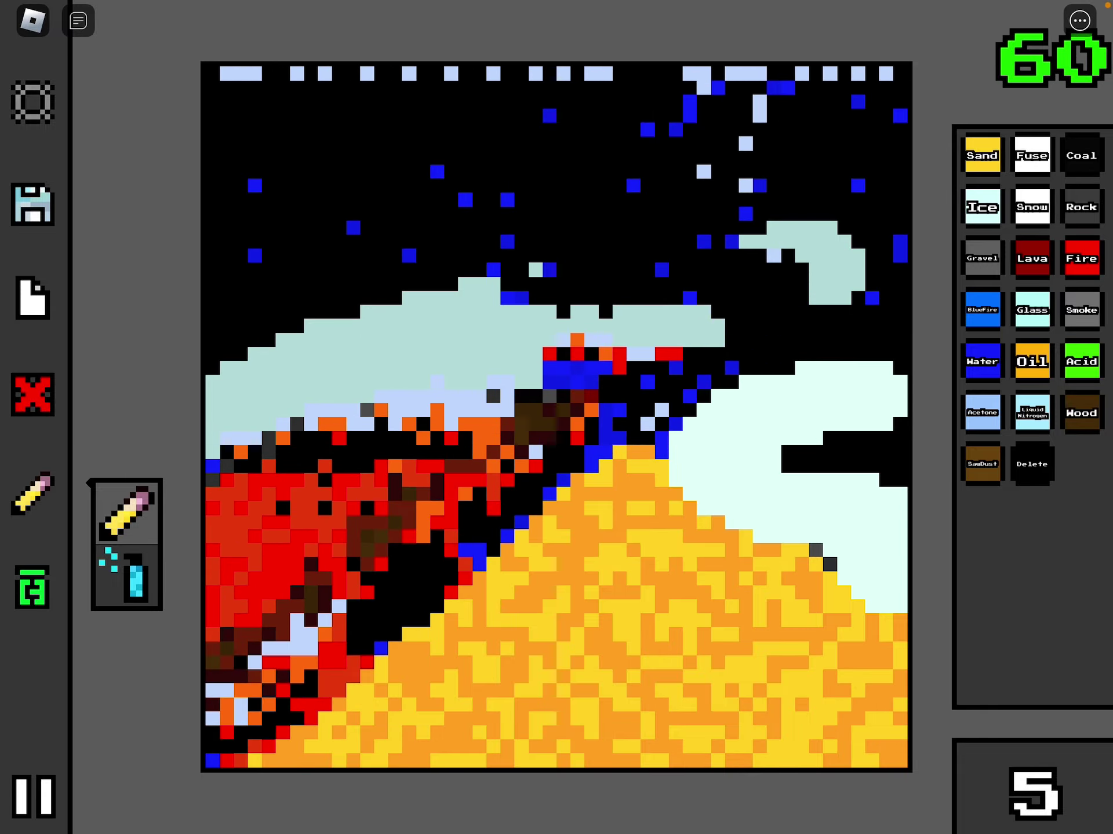
pyautogui.moveTo(373, 565); pyautogui.dragTo(713, 321)
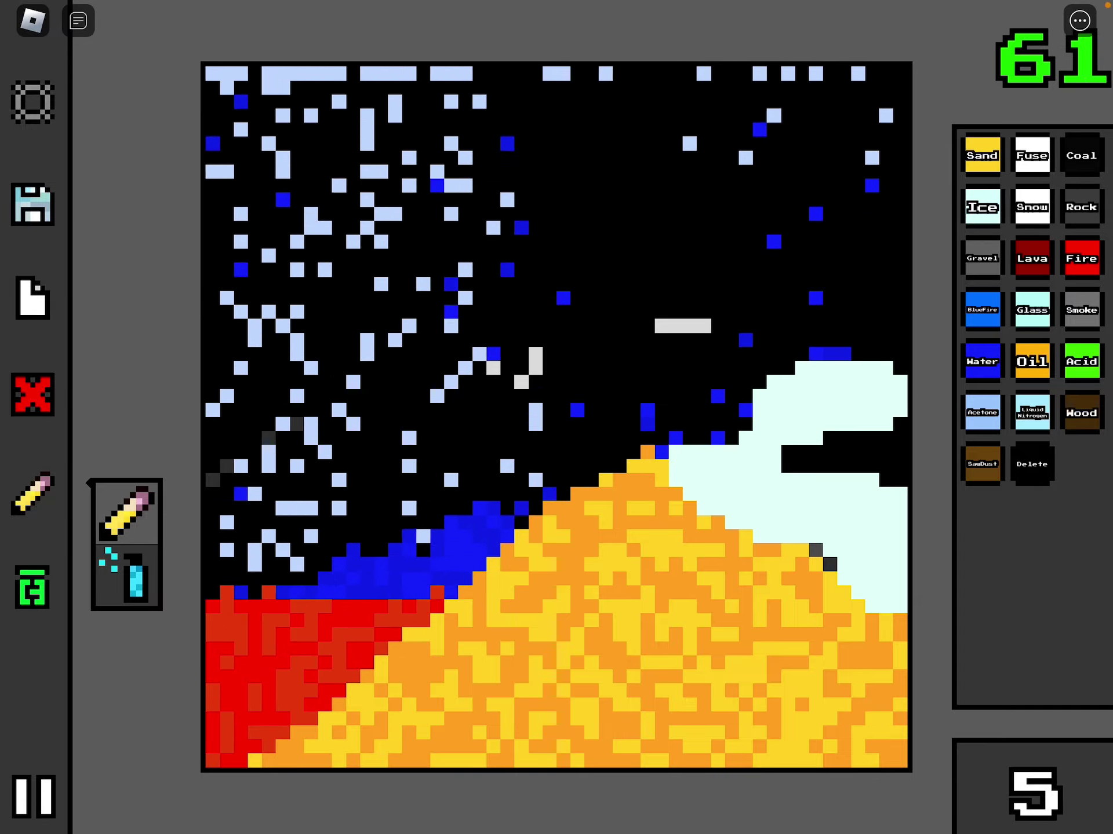
# Step: Paint an acid blob and an upper-right wood wedge, then pour oil across the middle
pyautogui.moveTo(782, 356); pyautogui.dragTo(860, 278)
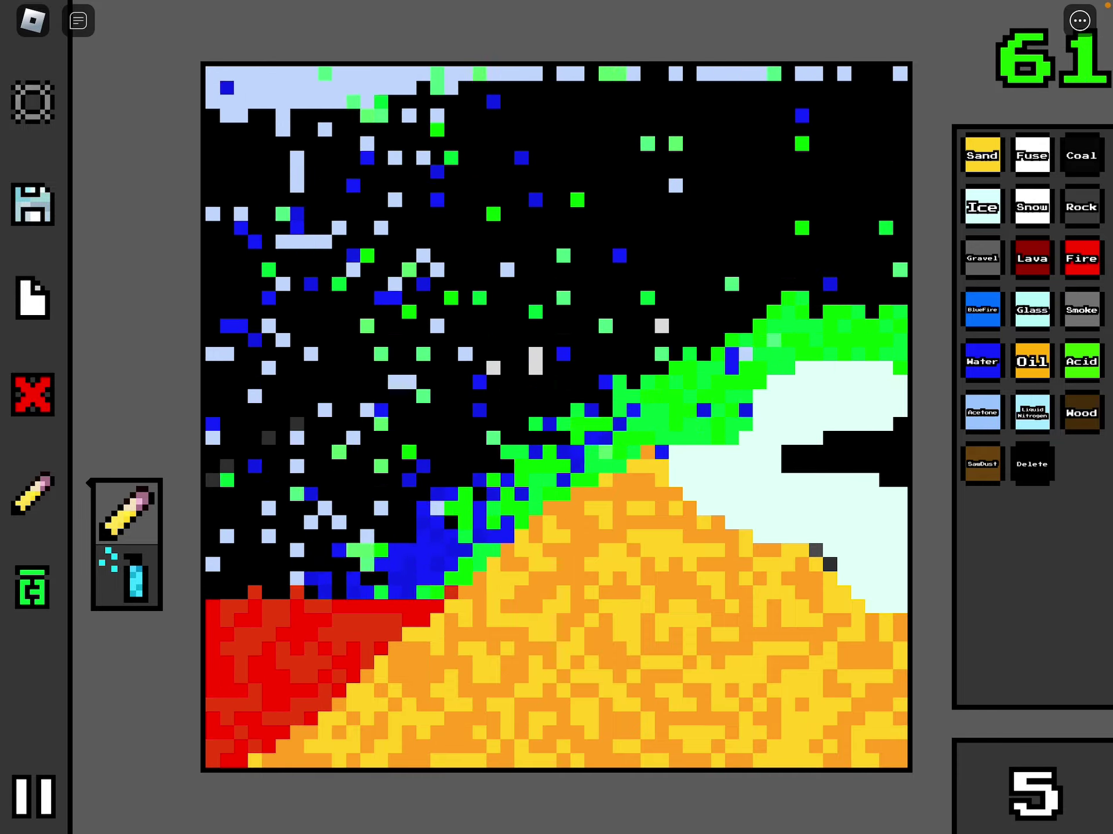
pyautogui.moveTo(860, 243); pyautogui.dragTo(826, 331)
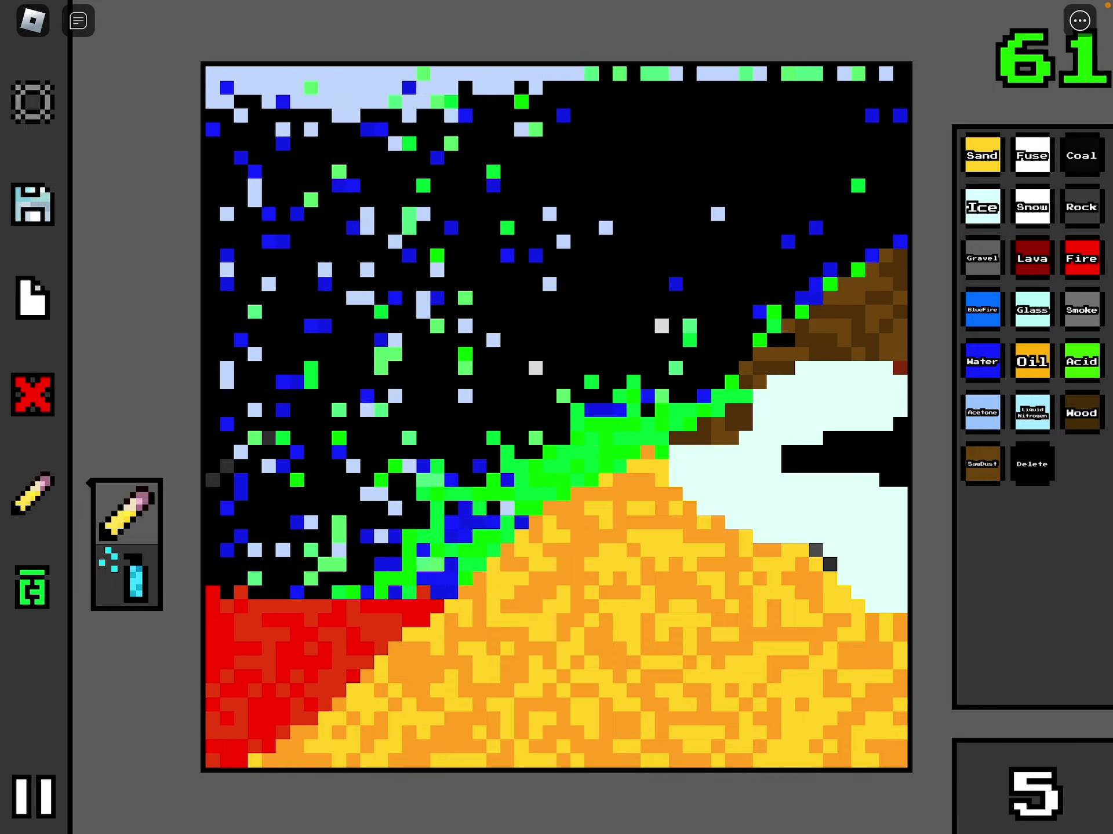
pyautogui.moveTo(705, 279)
pyautogui.mouseDown()
pyautogui.moveTo(730, 348)
pyautogui.moveTo(382, 391)
pyautogui.moveTo(235, 452)
pyautogui.mouseUp()
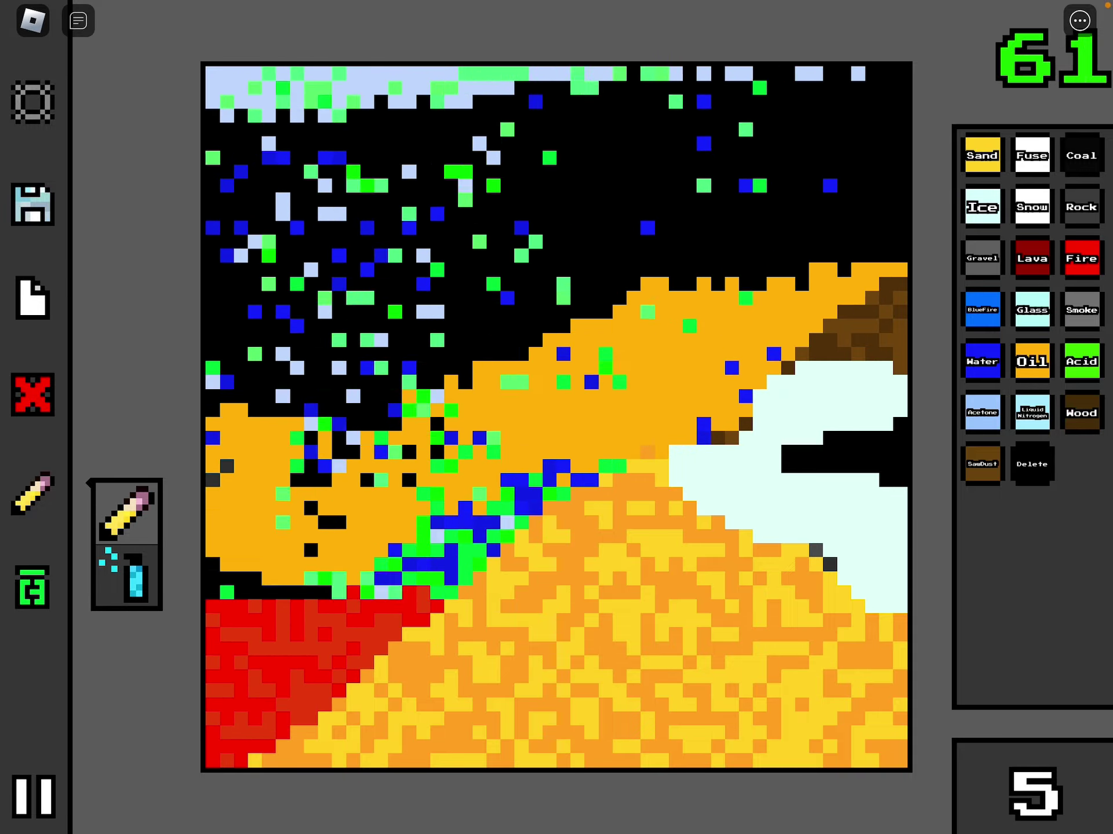
pyautogui.moveTo(236, 400); pyautogui.dragTo(435, 348)
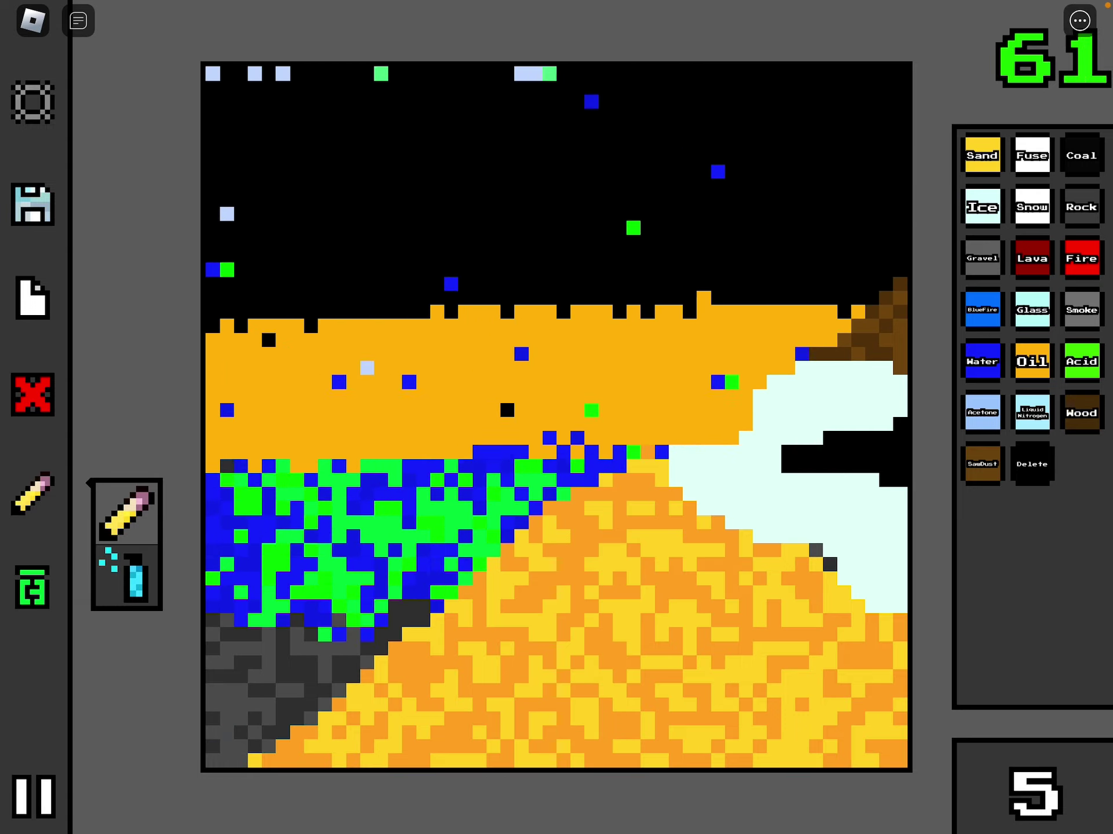
# Step: Streak ice and snow across the middle, ignite the oil, and fill the sky with ice
pyautogui.moveTo(748, 313); pyautogui.dragTo(260, 400)
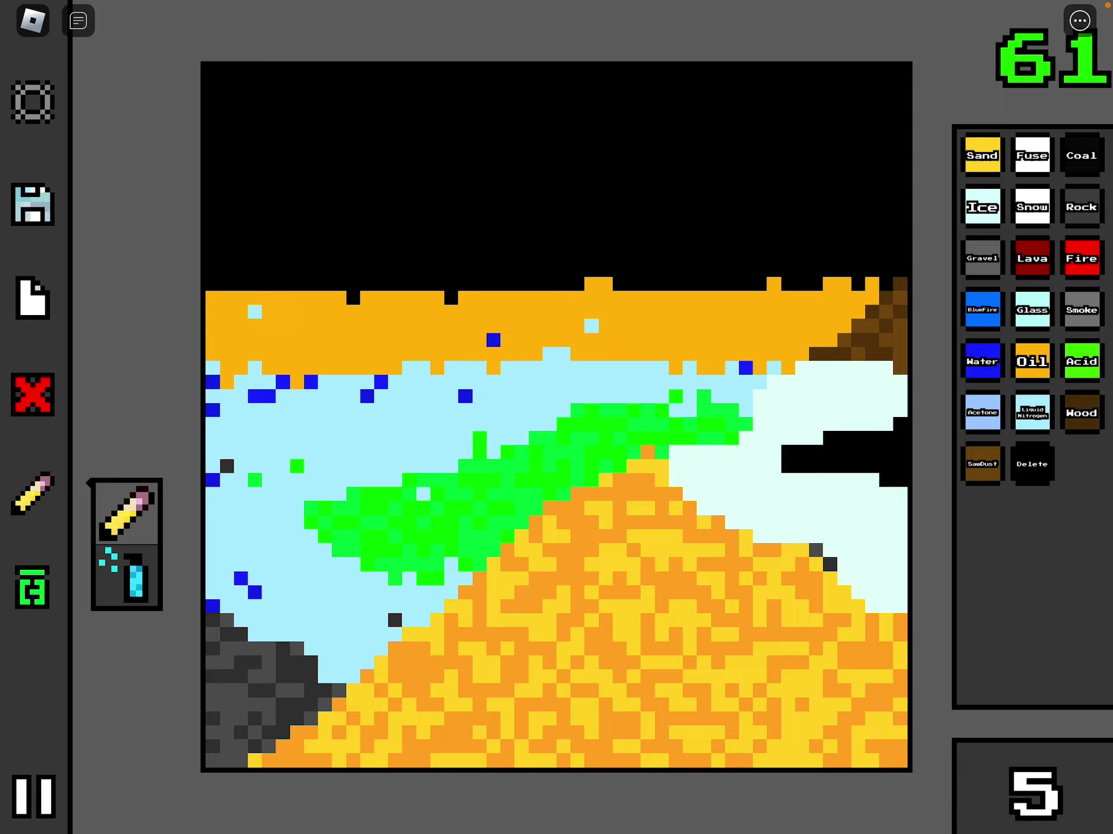
pyautogui.moveTo(660, 434); pyautogui.dragTo(313, 539)
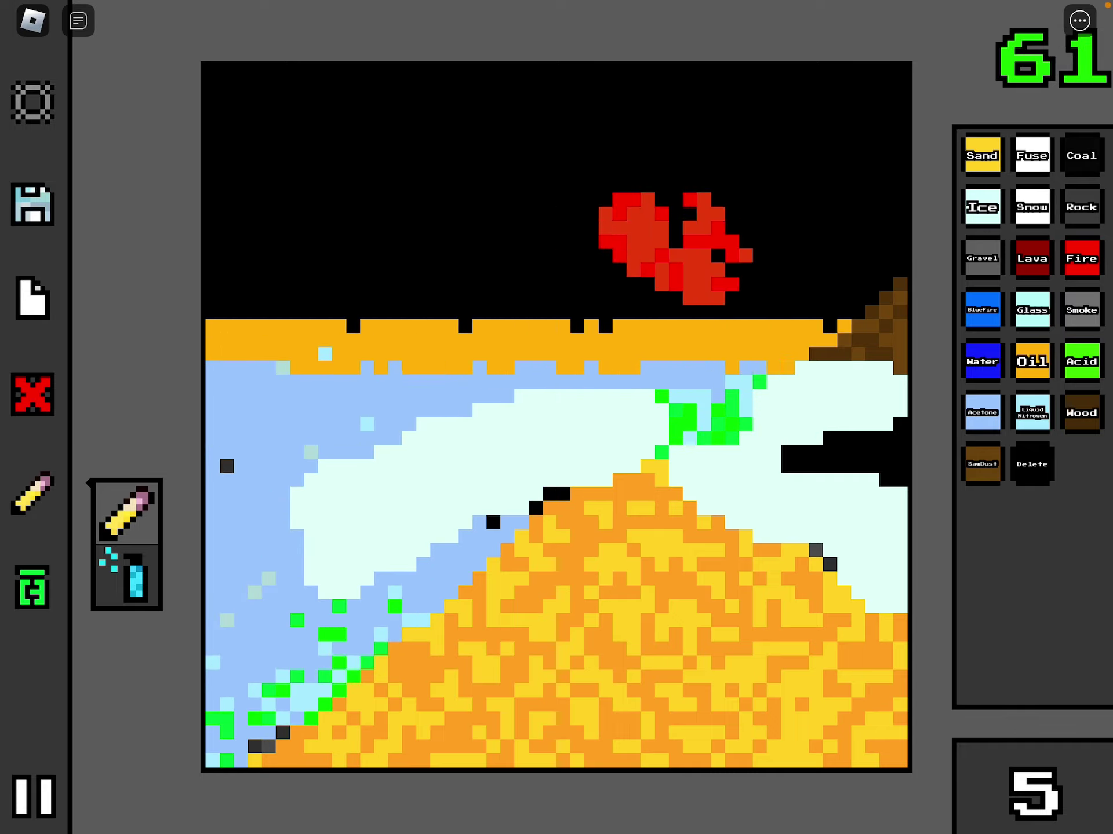
pyautogui.moveTo(670, 243); pyautogui.dragTo(261, 348)
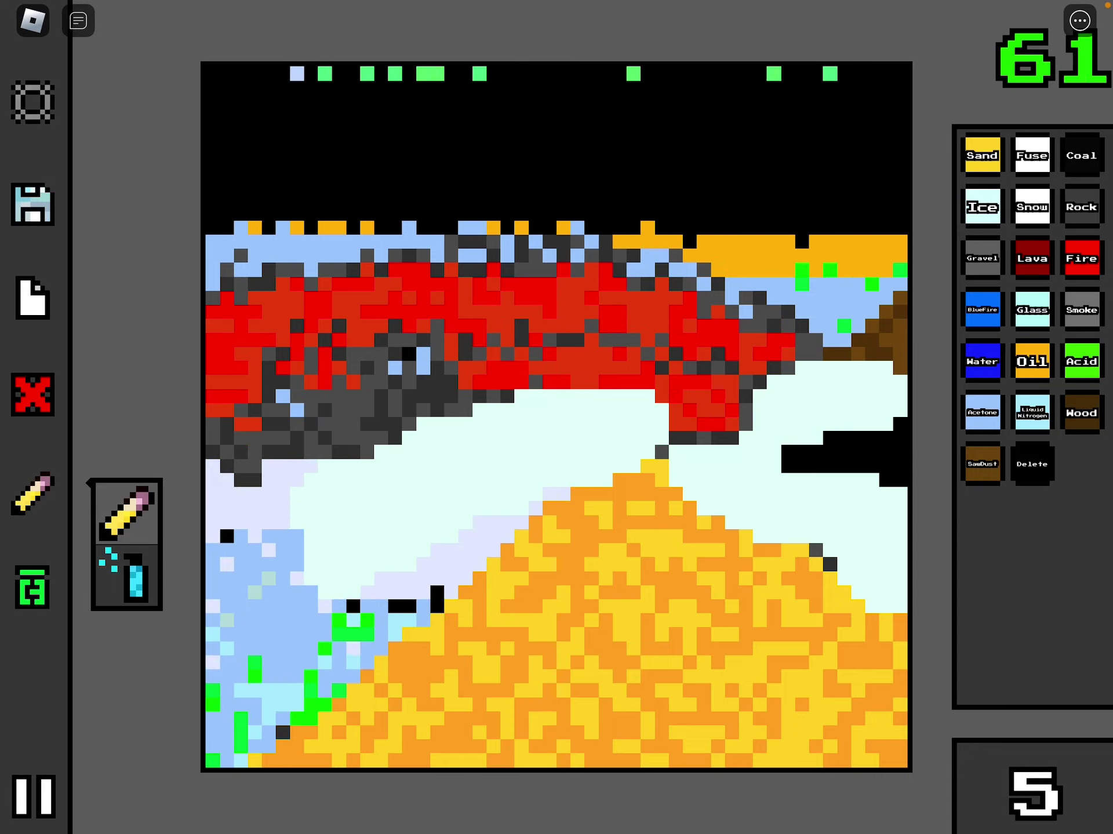
pyautogui.moveTo(869, 260)
pyautogui.mouseDown()
pyautogui.moveTo(748, 209)
pyautogui.moveTo(226, 226)
pyautogui.mouseUp()
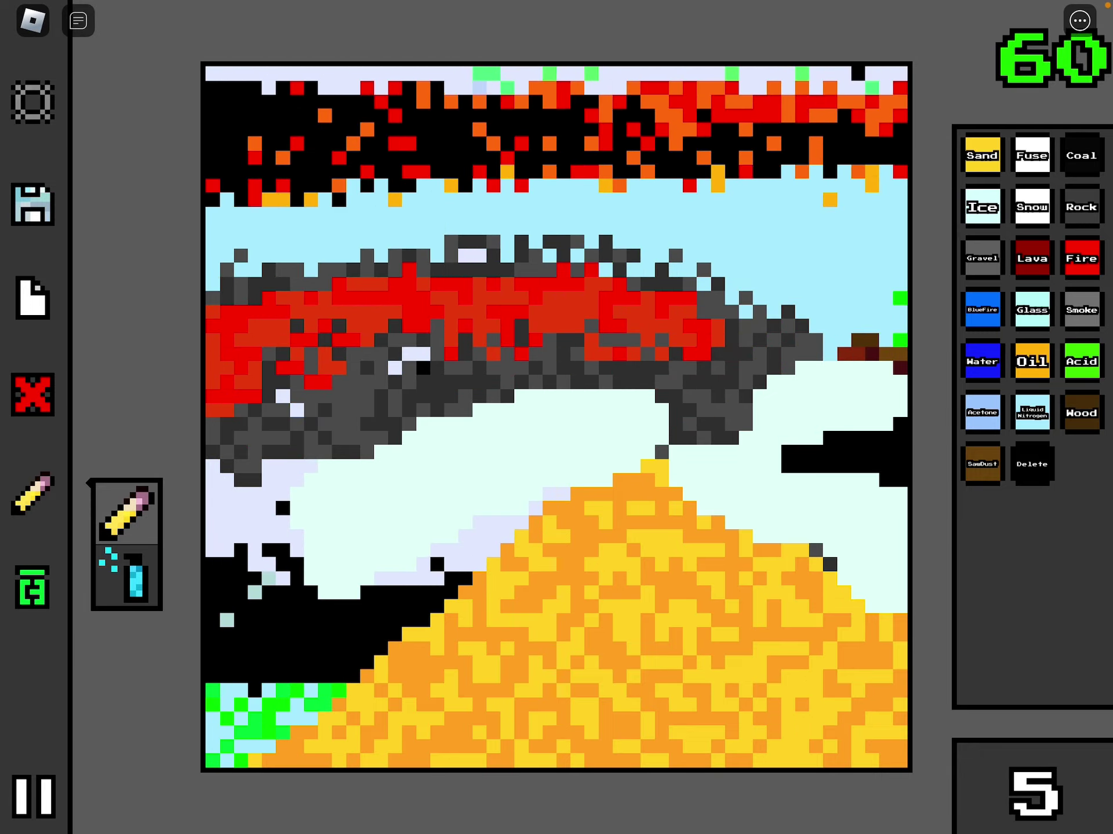